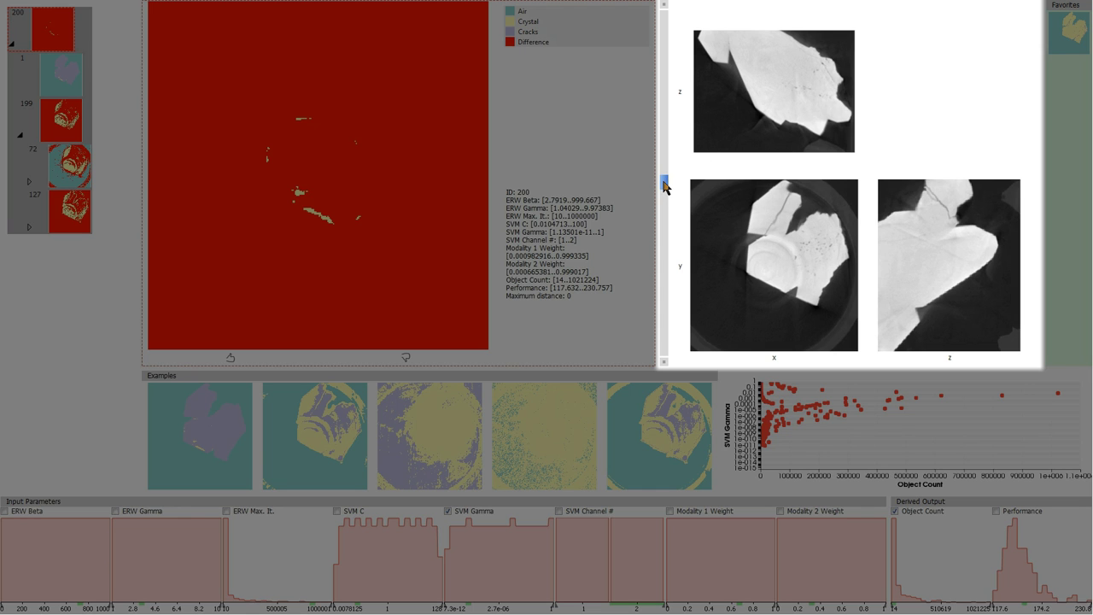
- Switch the difference image to another slice axis and scrub the slice scrollbar up and down
left_click(749, 117)
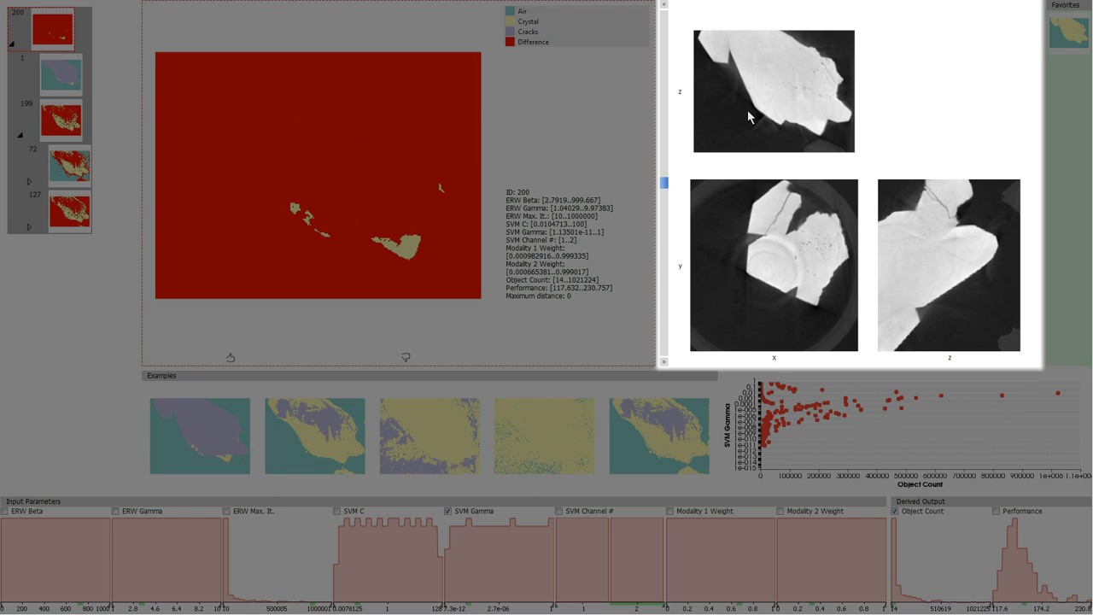
scroll(666, 180, "up", 1)
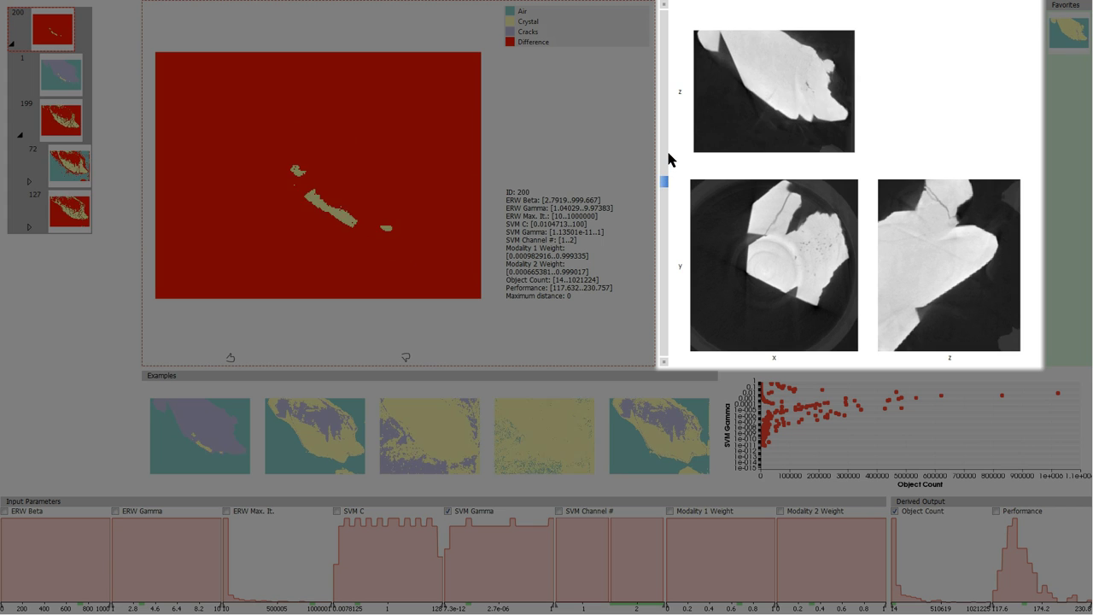
left_click_drag(670, 158, 666, 93)
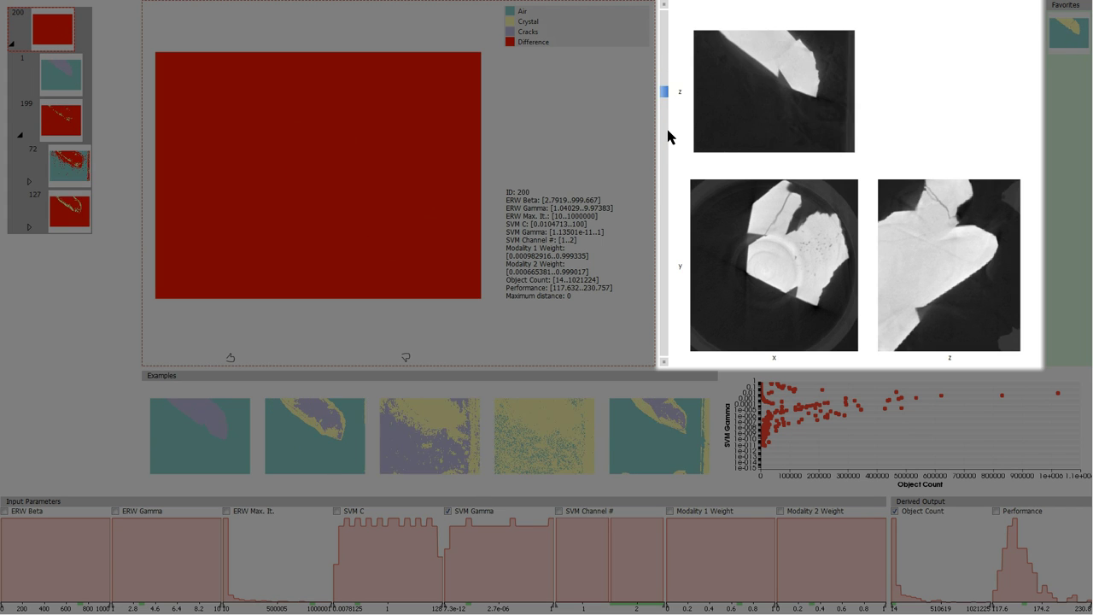
left_click_drag(670, 137, 671, 220)
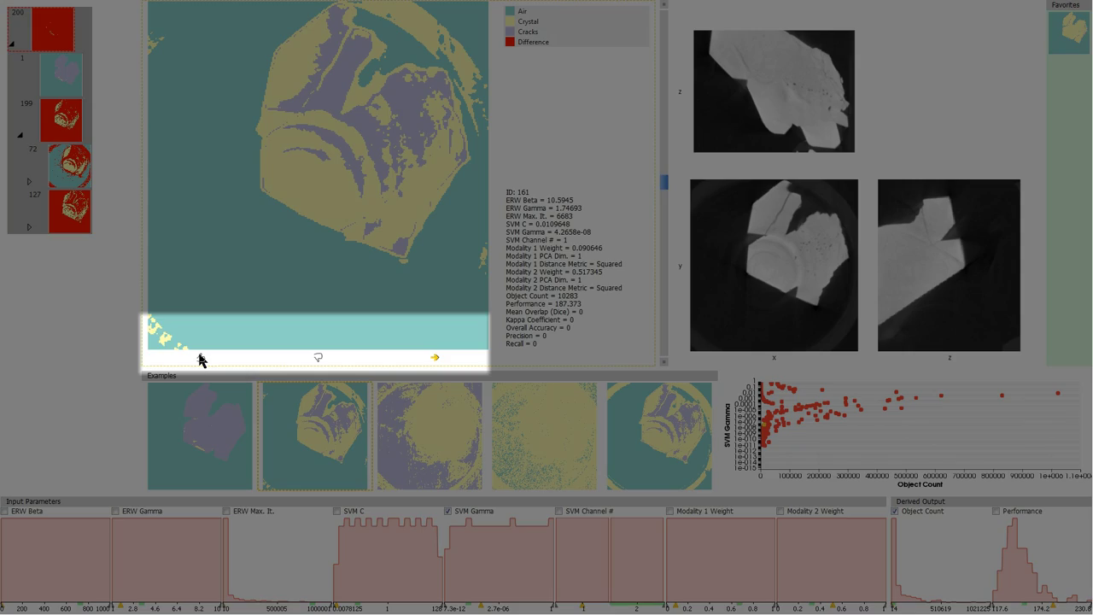
- Use the Favorites bar to bring back root cluster 200's whole-ensemble difference image
left_click(202, 358)
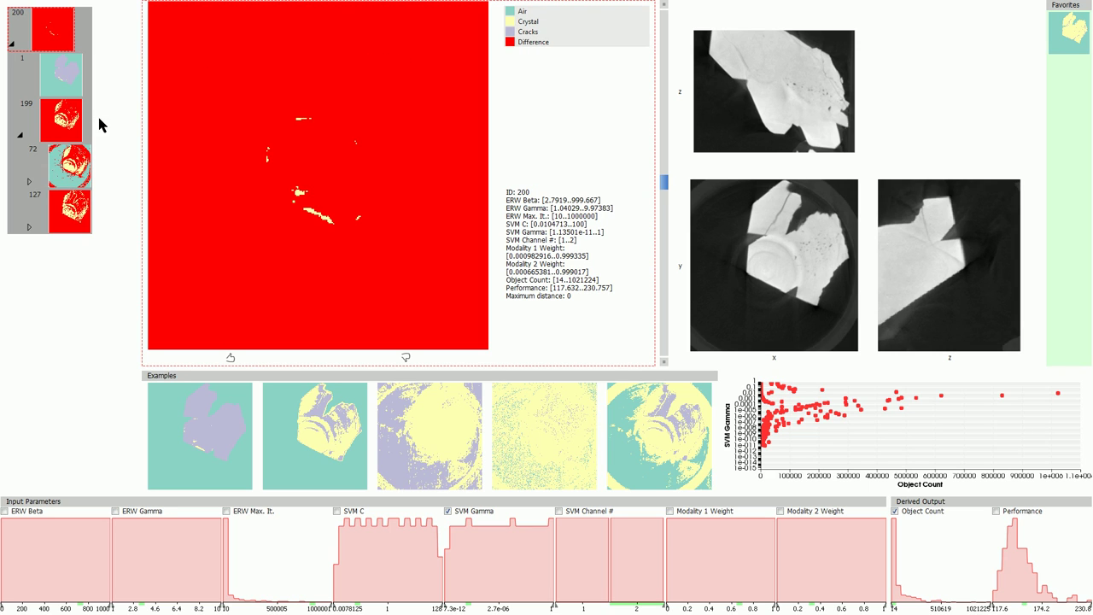
- Select node 72 in the cluster tree to inspect its segmentations
left_click(43, 176)
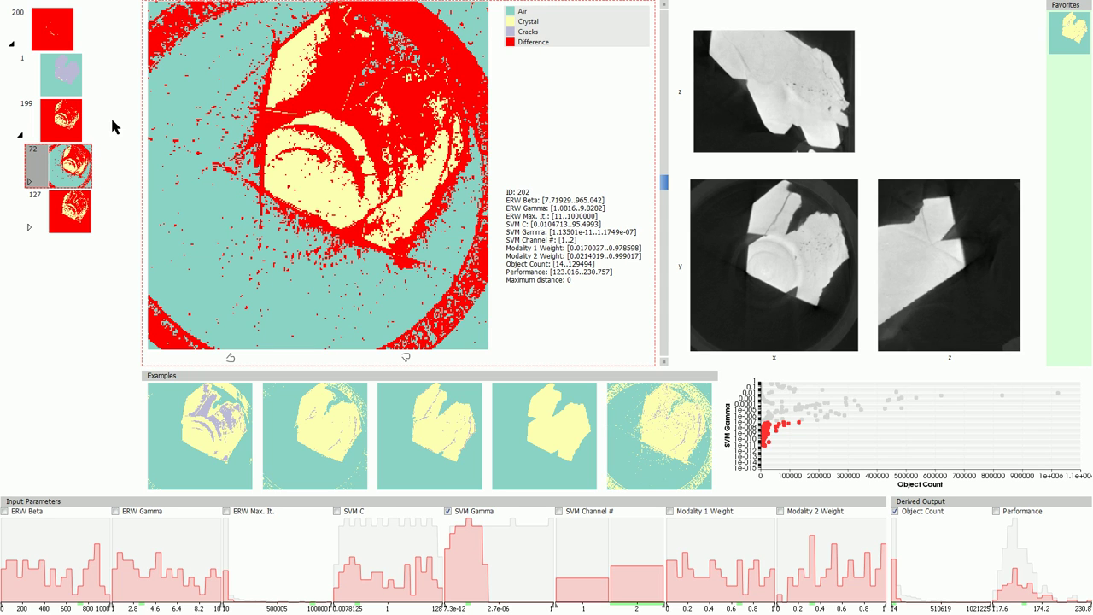
- Expand cluster 72 into sub-clusters 12 and 60 and display sub-cluster 12
left_click(37, 188)
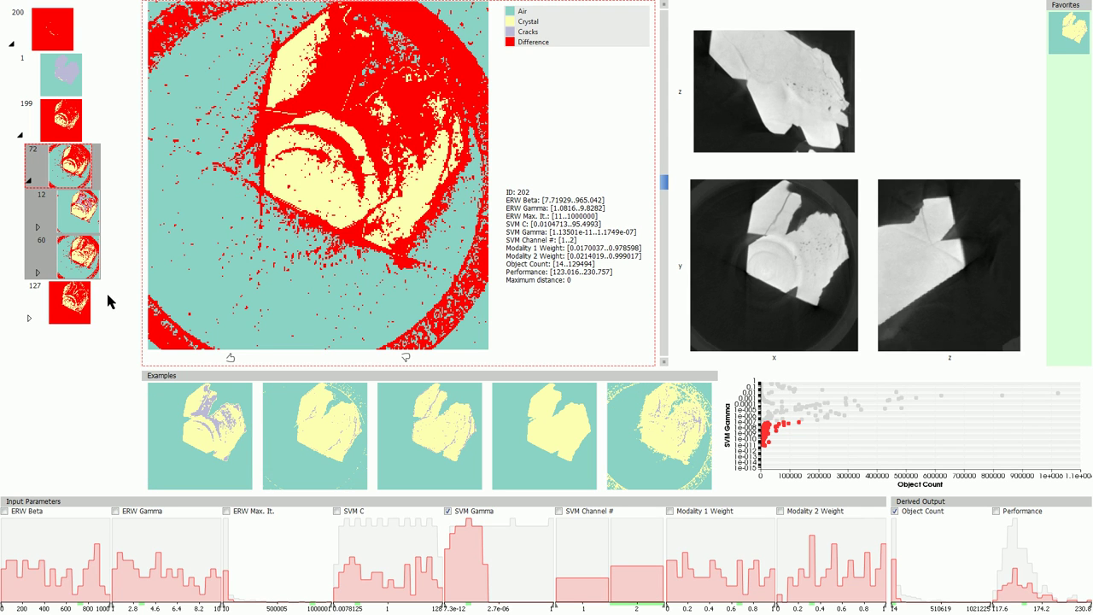
left_click(70, 217)
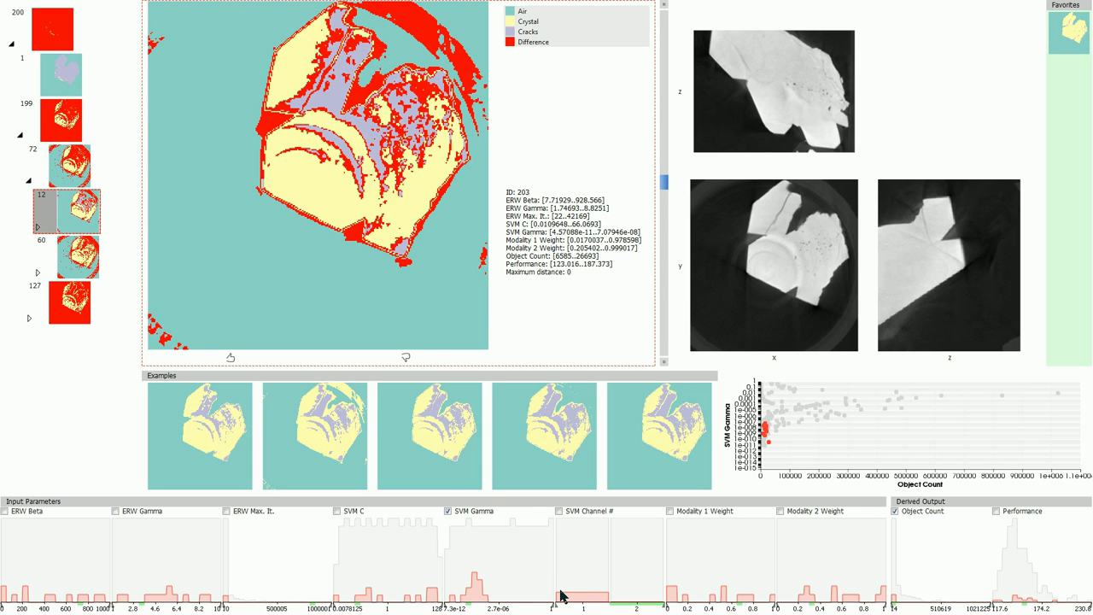
- Display sub-cluster 60 and filter the ensemble to SVM Channel # bin 2
left_click(86, 268)
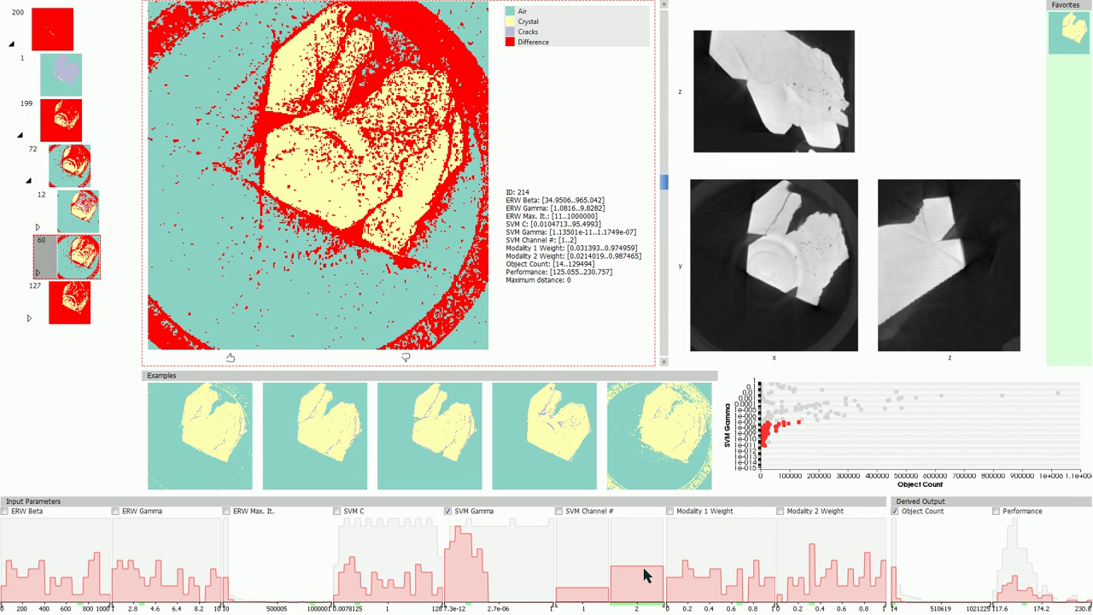
left_click(618, 604)
left_click(620, 608)
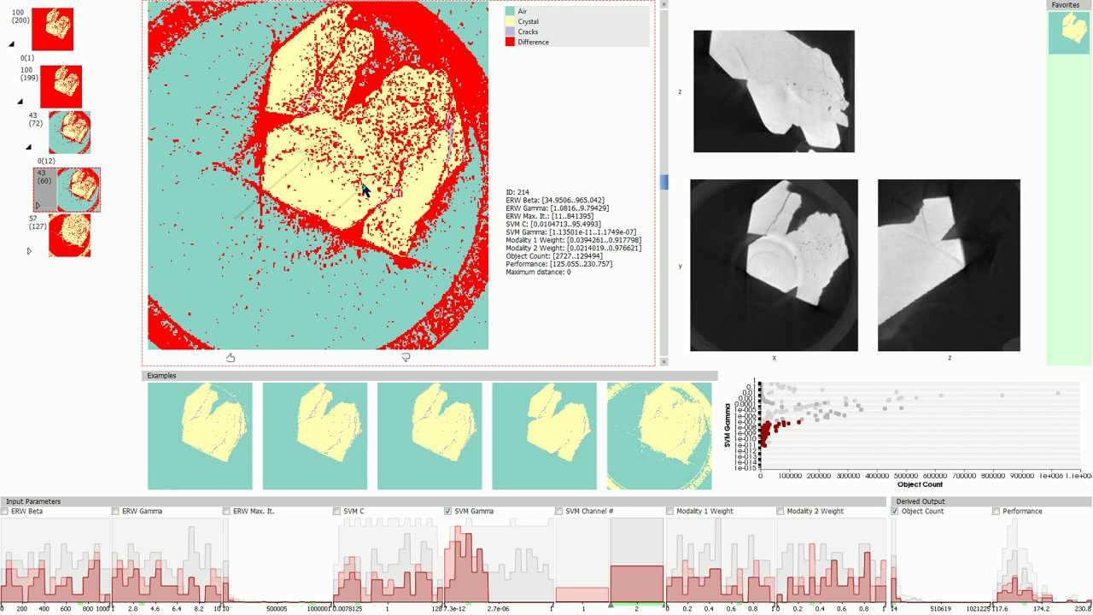
- Reselect cluster 72, then expand cluster 127 into sub-clusters 76 and 51
left_click(75, 132)
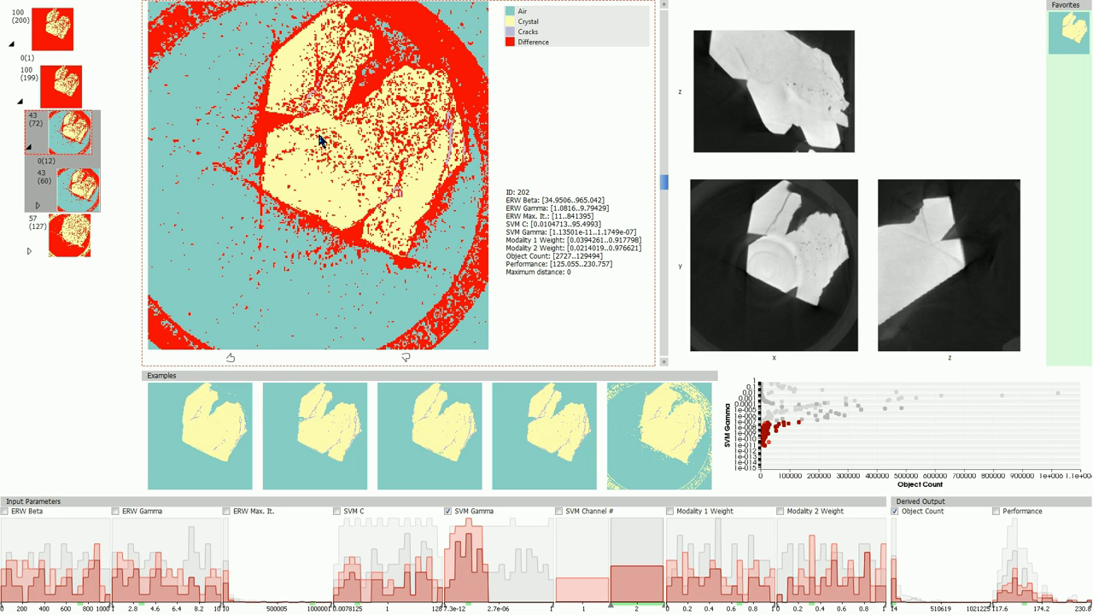
left_click(30, 320)
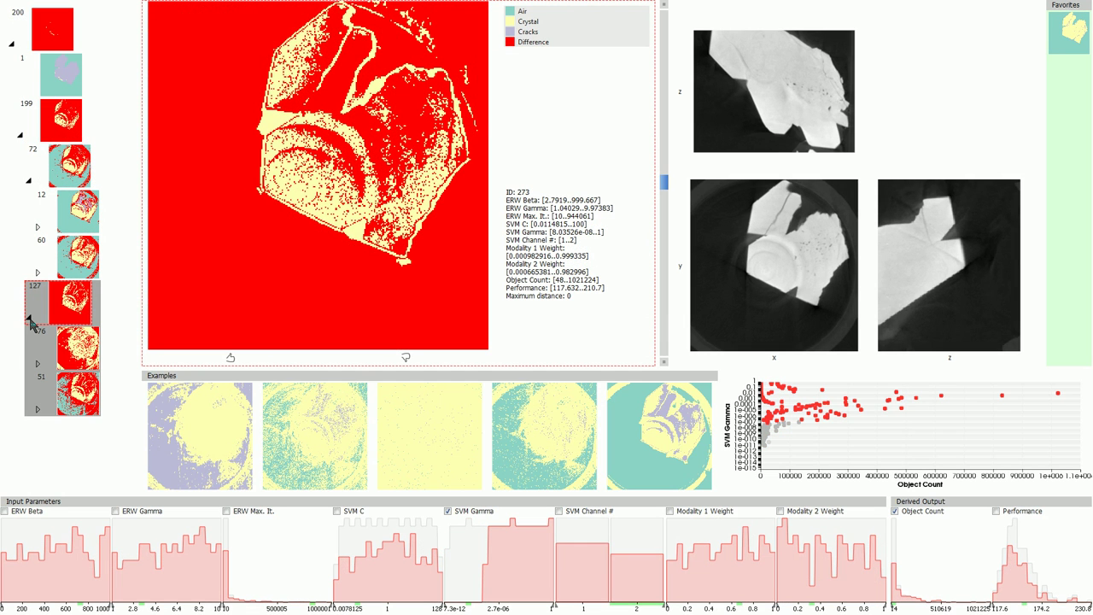
- Inspect sub-cluster 76, then sub-cluster 51 of cluster 127
left_click(77, 354)
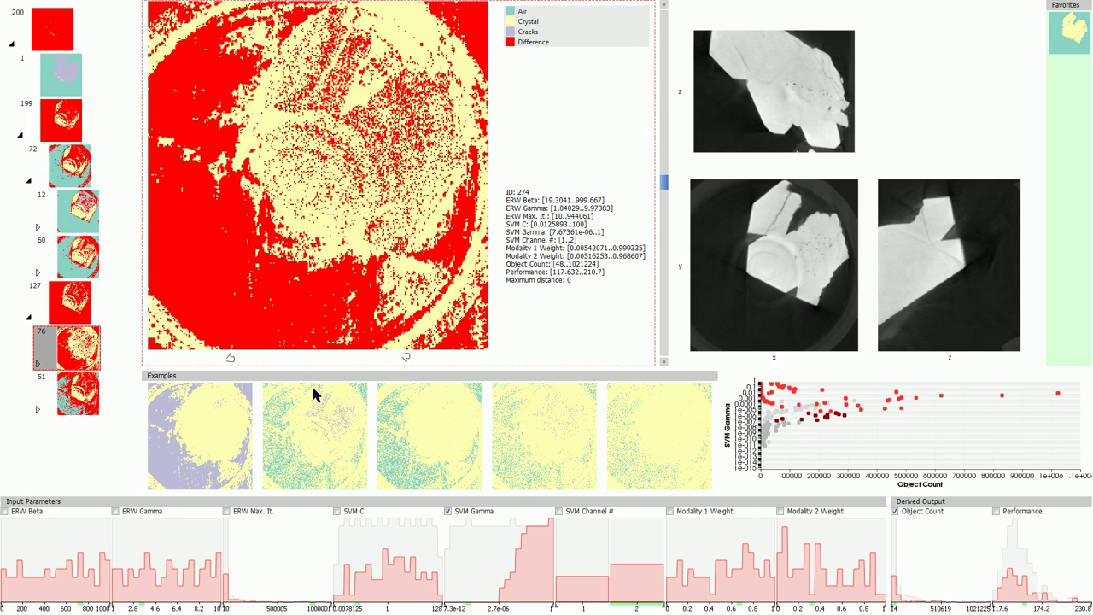
left_click(88, 409)
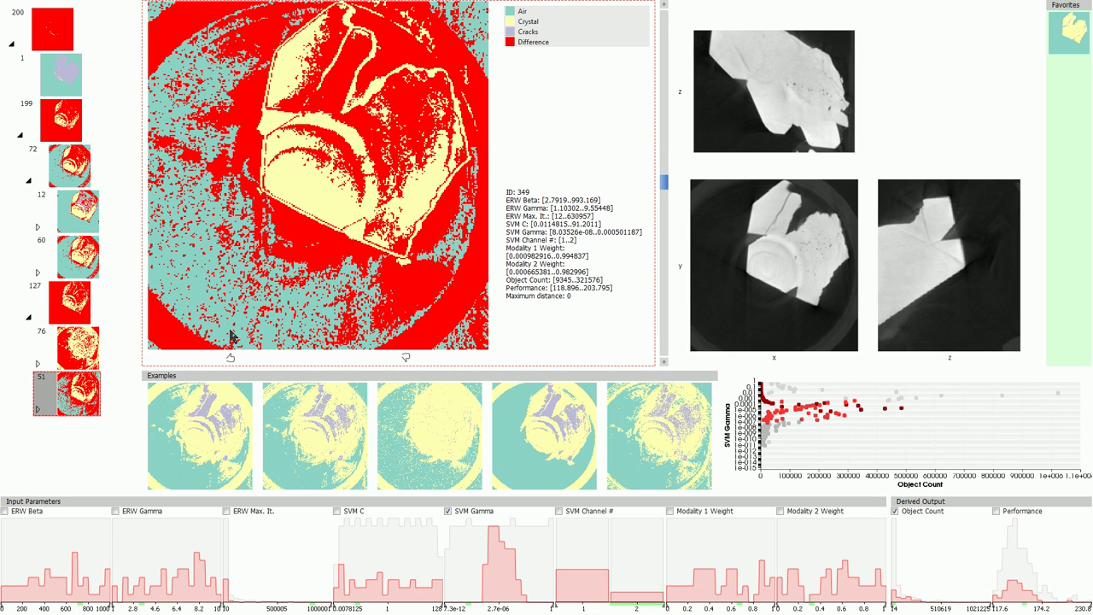
- Compare sub-clusters 76 and 51 again, then go back to cluster 72
left_click(78, 357)
left_click(74, 407)
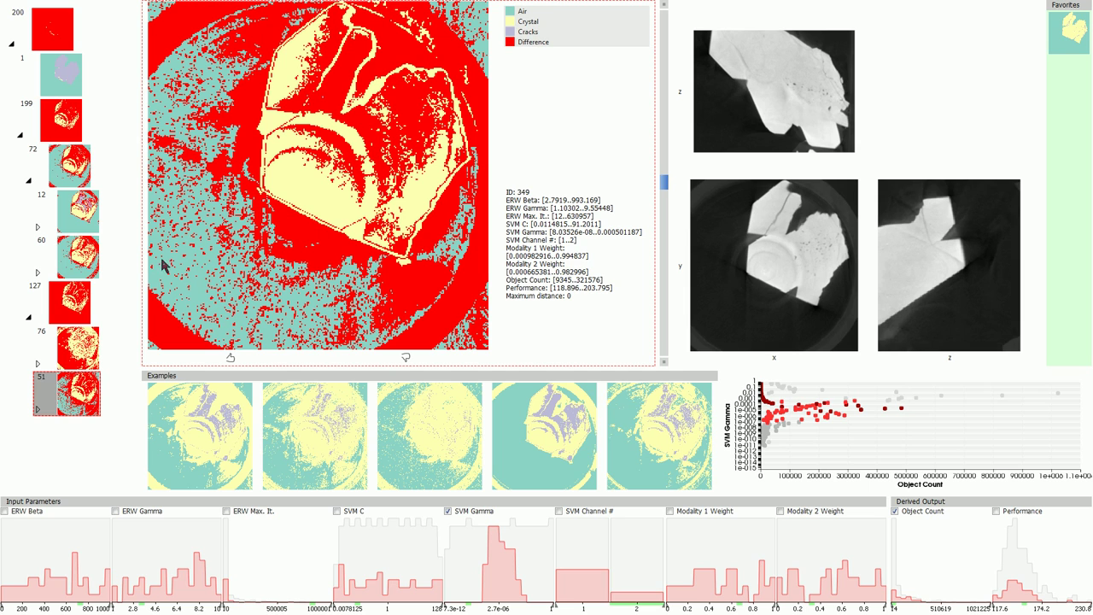
left_click(39, 166)
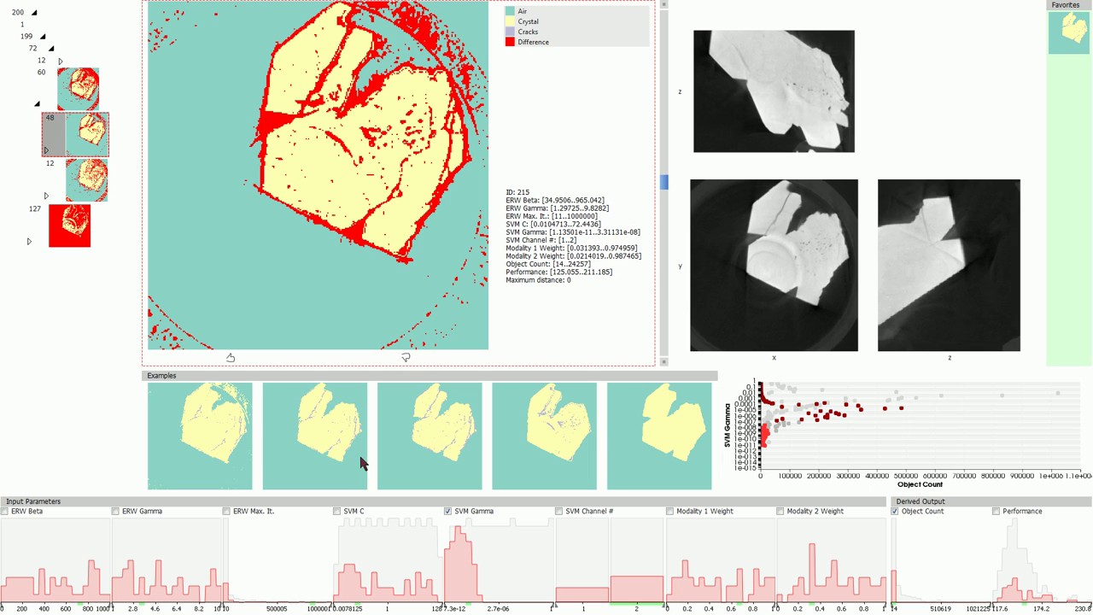
- Browse cluster 48's examples and add clean segmentation 32 to Favorites
left_click(336, 443)
left_click(433, 444)
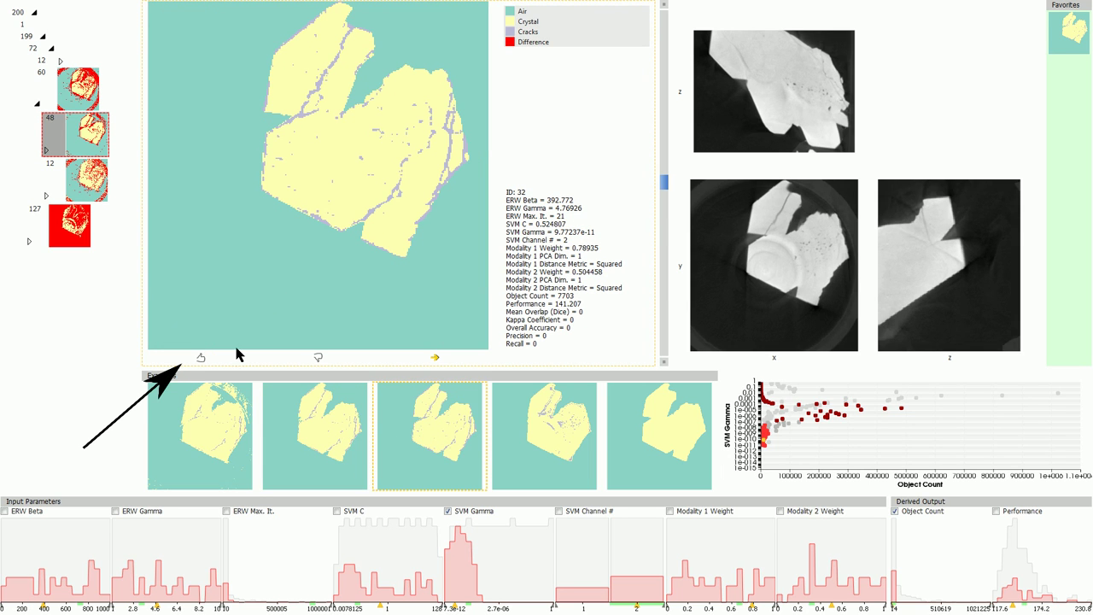
left_click(201, 358)
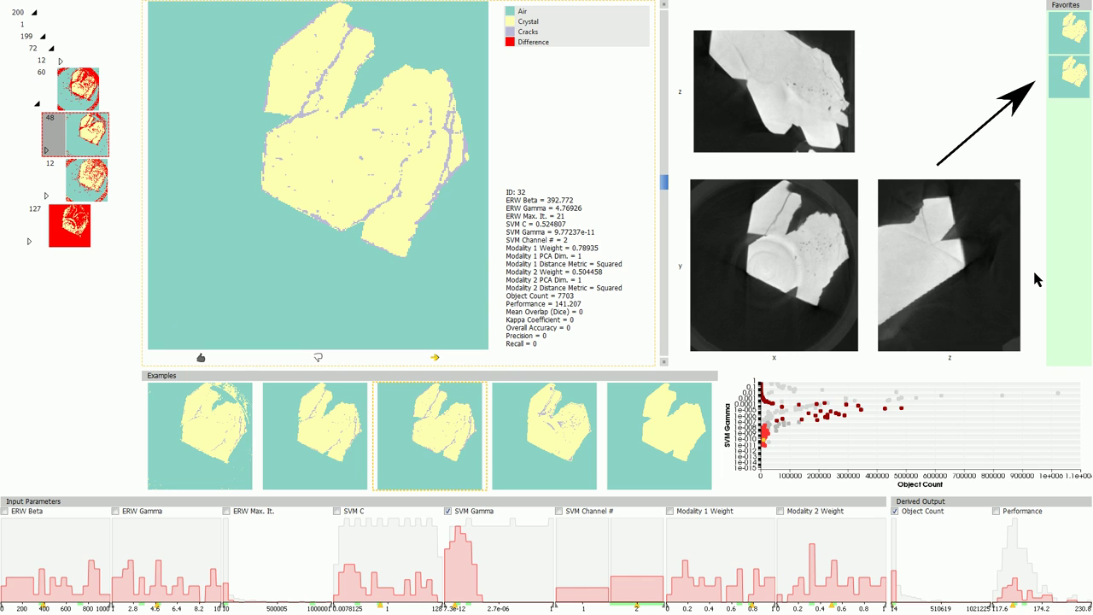
- Select sub-cluster 12 and mark its ring-artifact segmentation 69 as bad
left_click(87, 184)
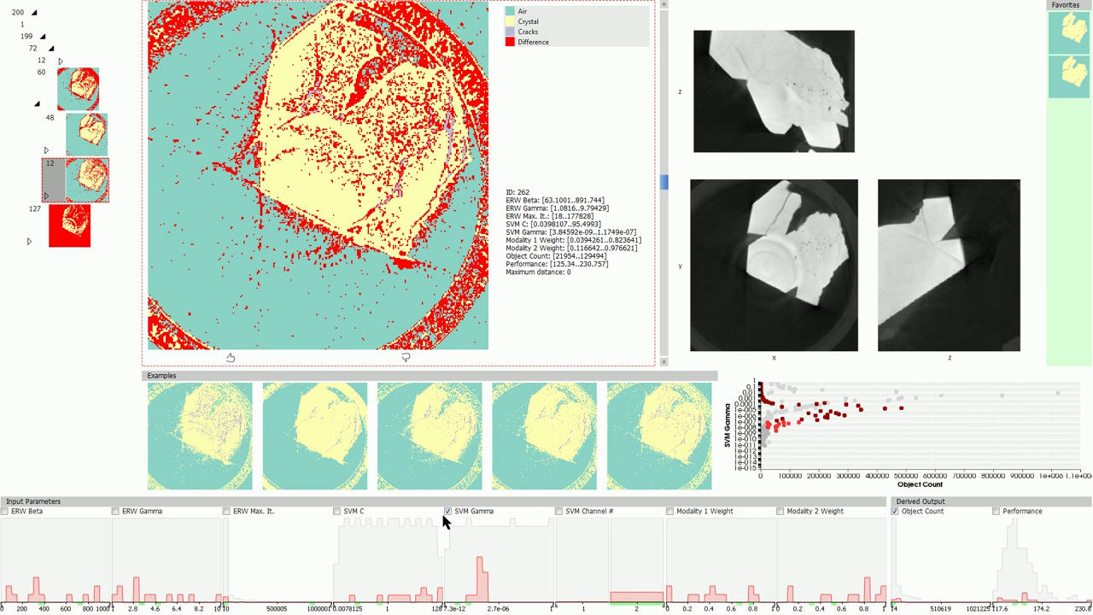
left_click(224, 442)
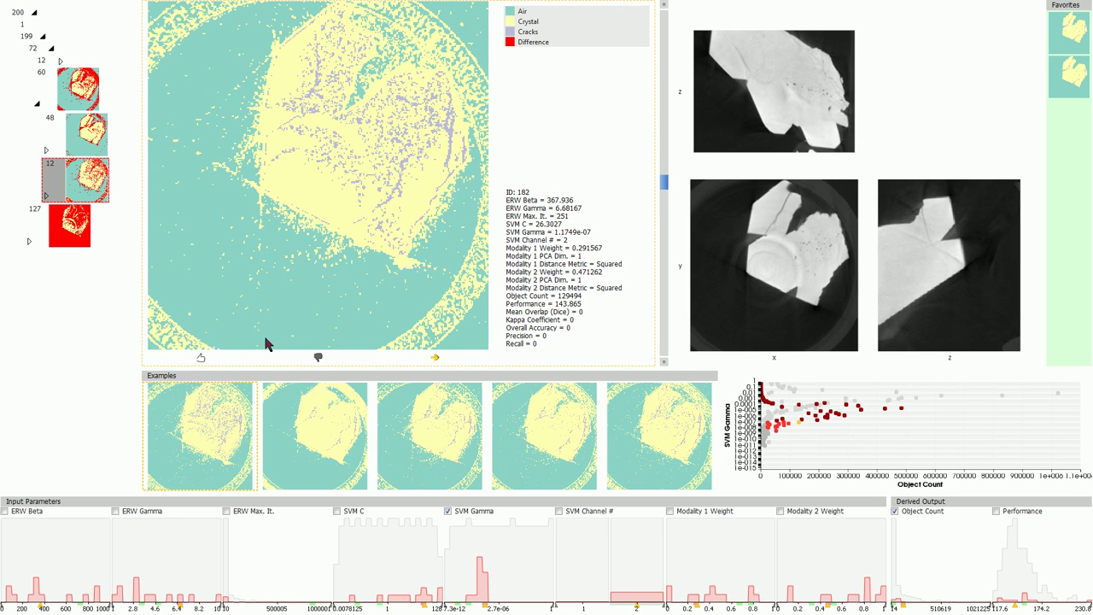
left_click(332, 416)
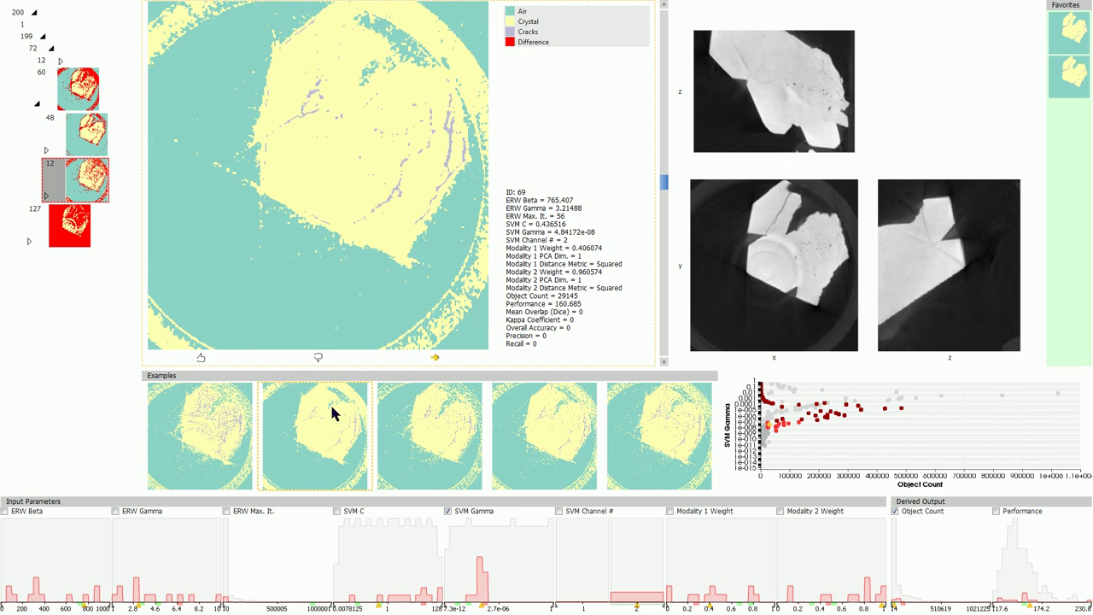
left_click(318, 358)
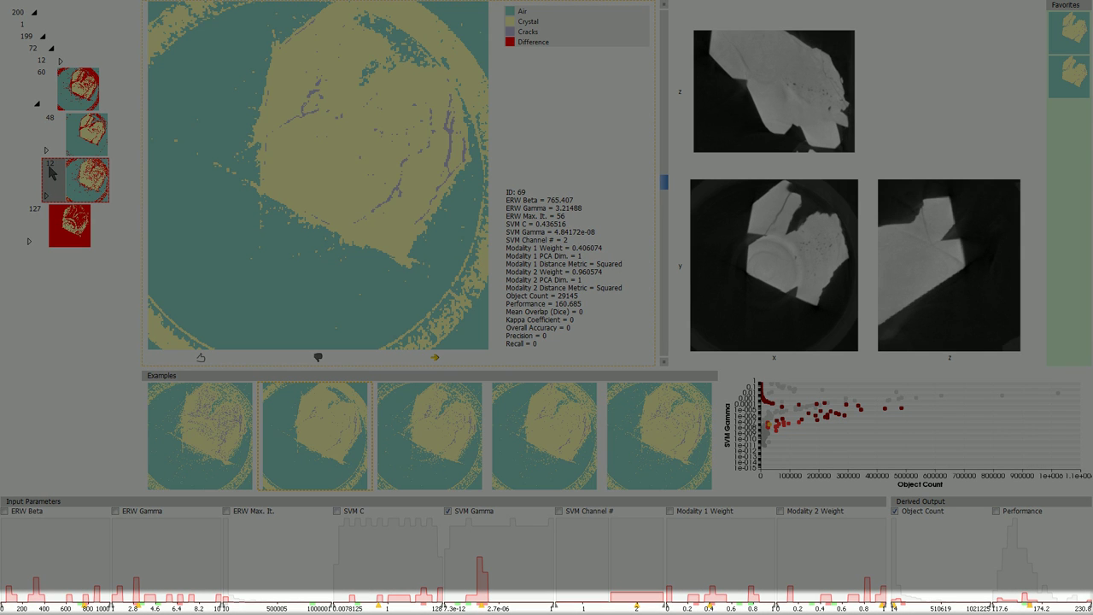
- Expand clusters 48 and 38, select sub-cluster 21, and favorite ring-free example 70
left_click(47, 153)
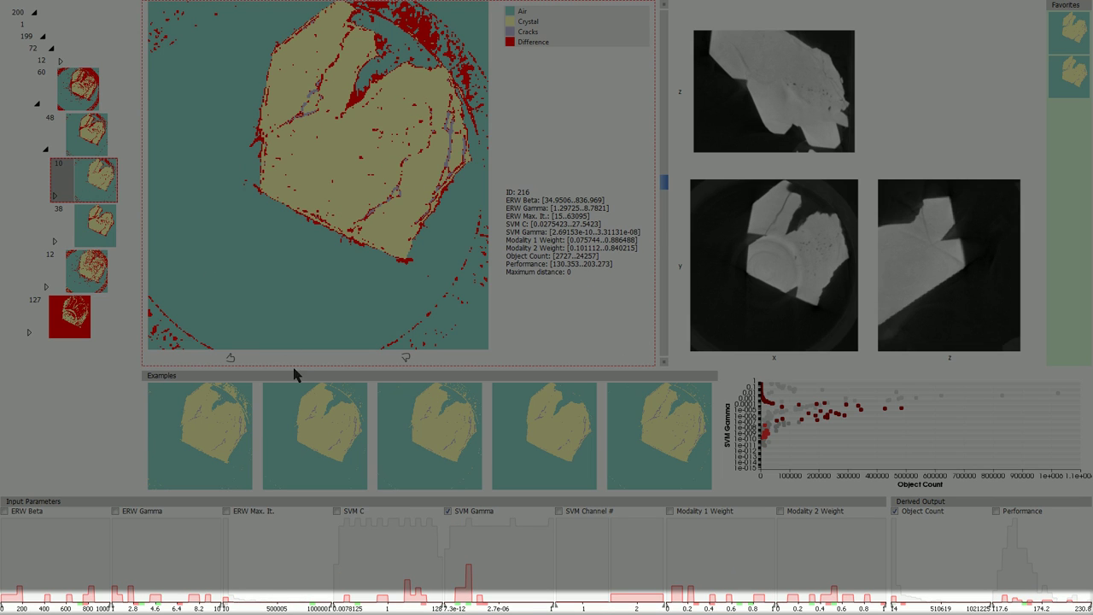
left_click(96, 226)
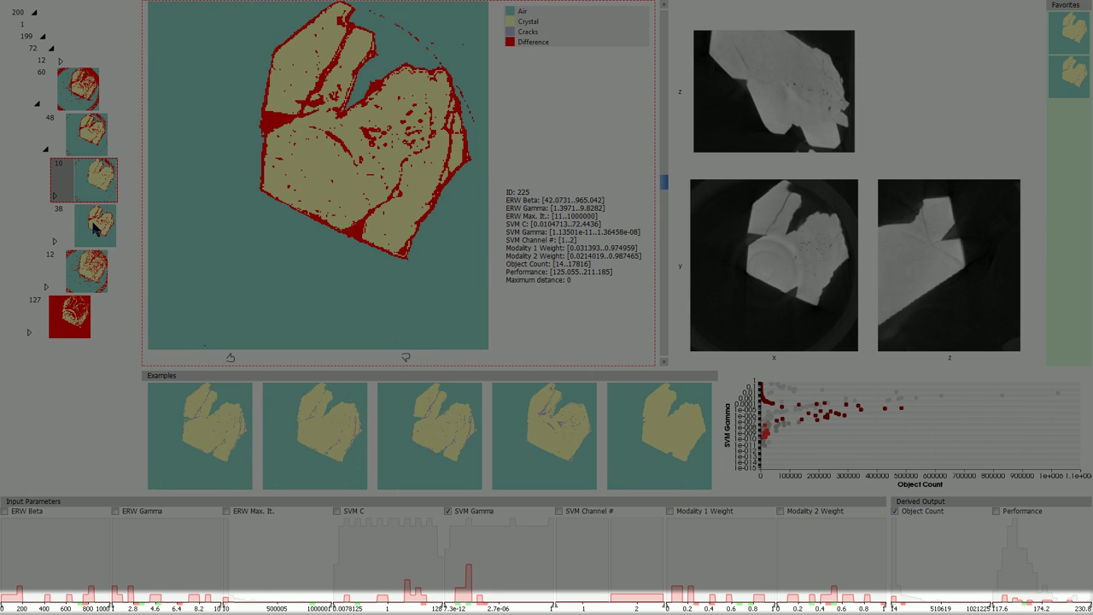
left_click(55, 241)
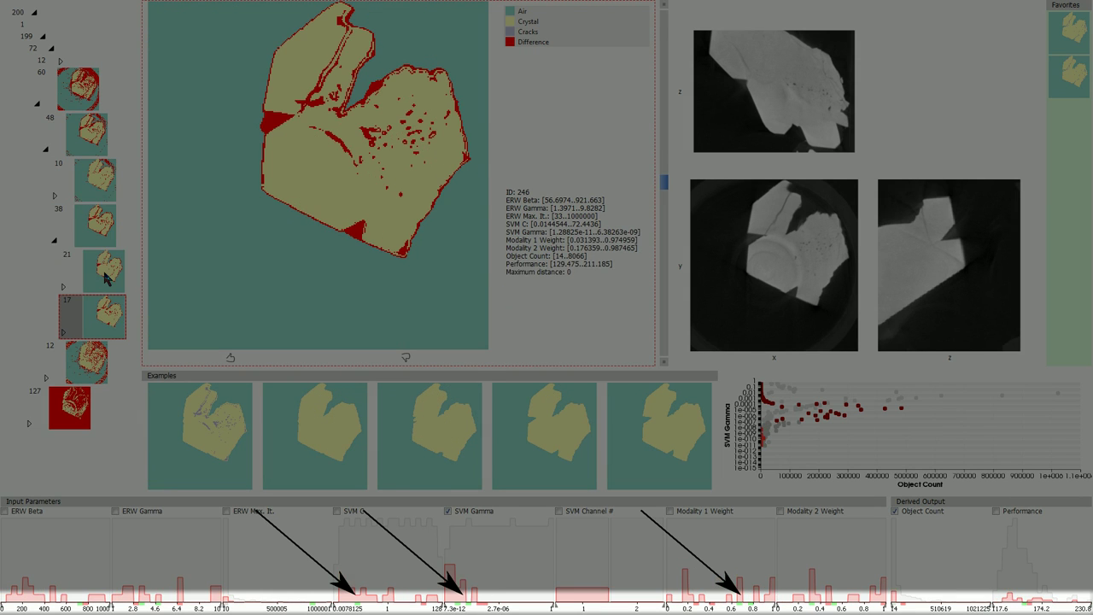
left_click(108, 278)
left_click(558, 412)
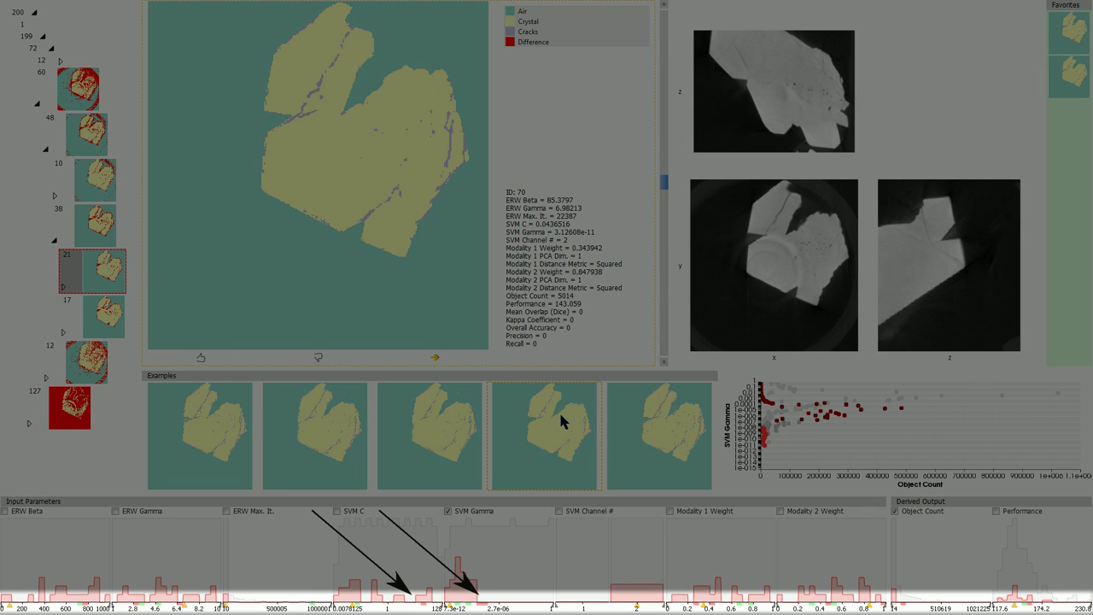
left_click(200, 357)
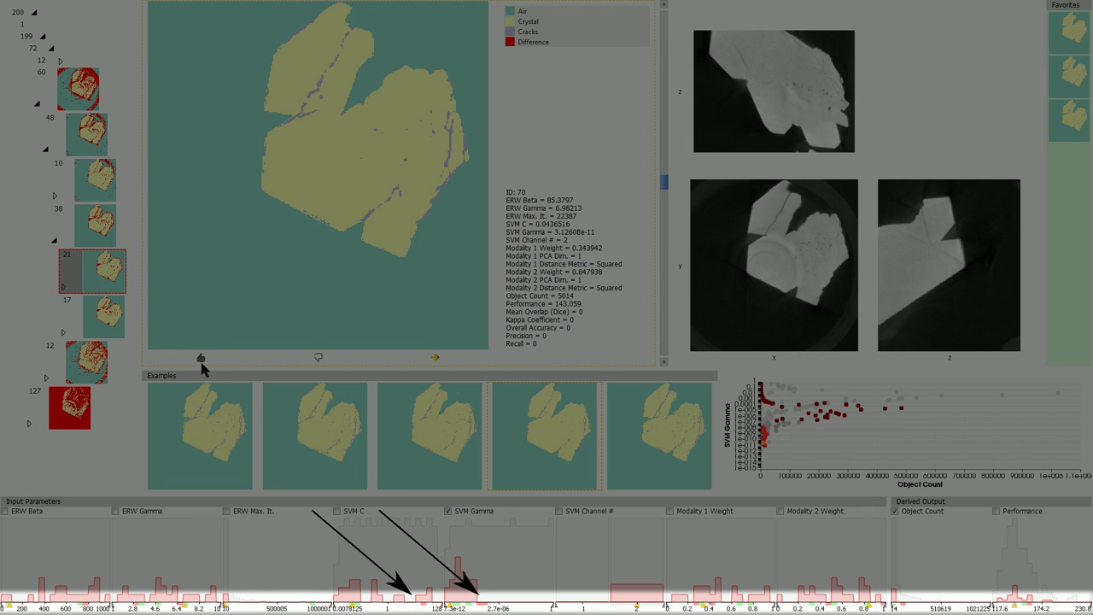
- Reject example segmentation 126 and add example 12 to Favorites
left_click(336, 417)
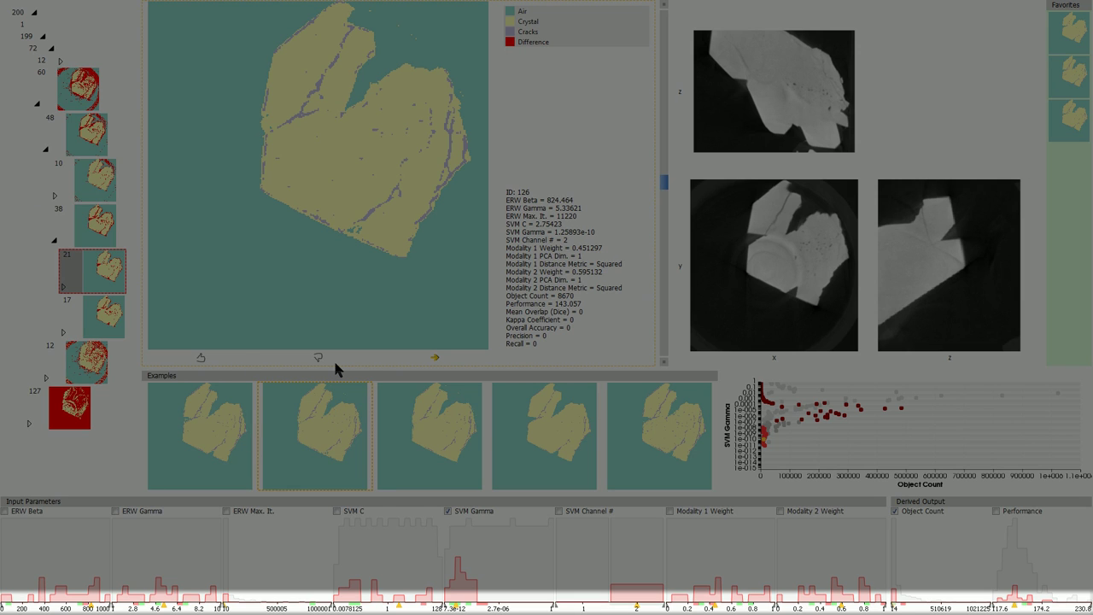
left_click(318, 359)
left_click(701, 439)
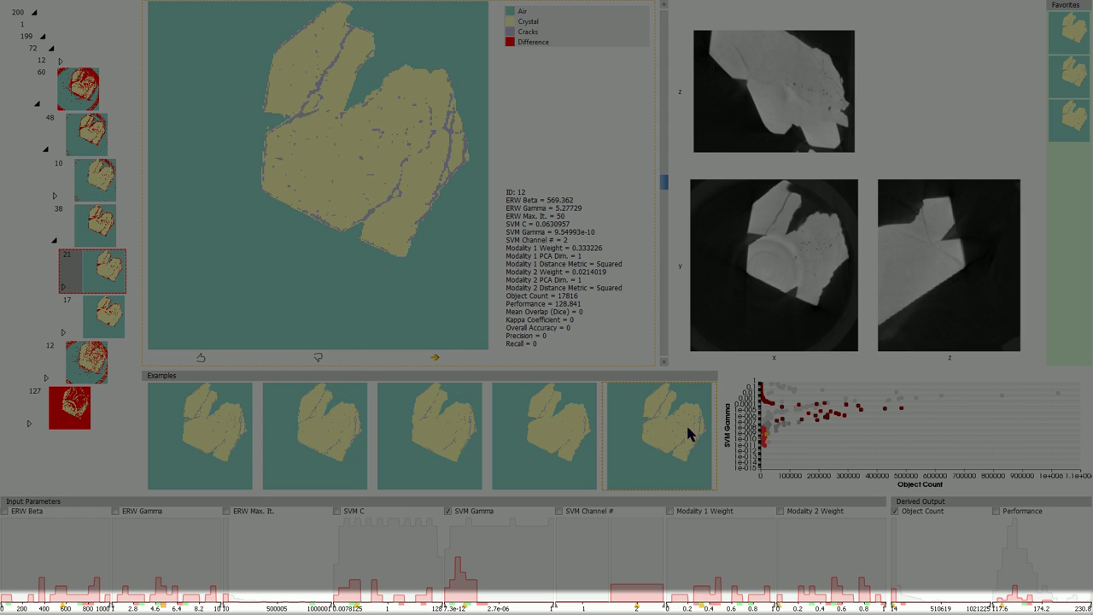
left_click(202, 358)
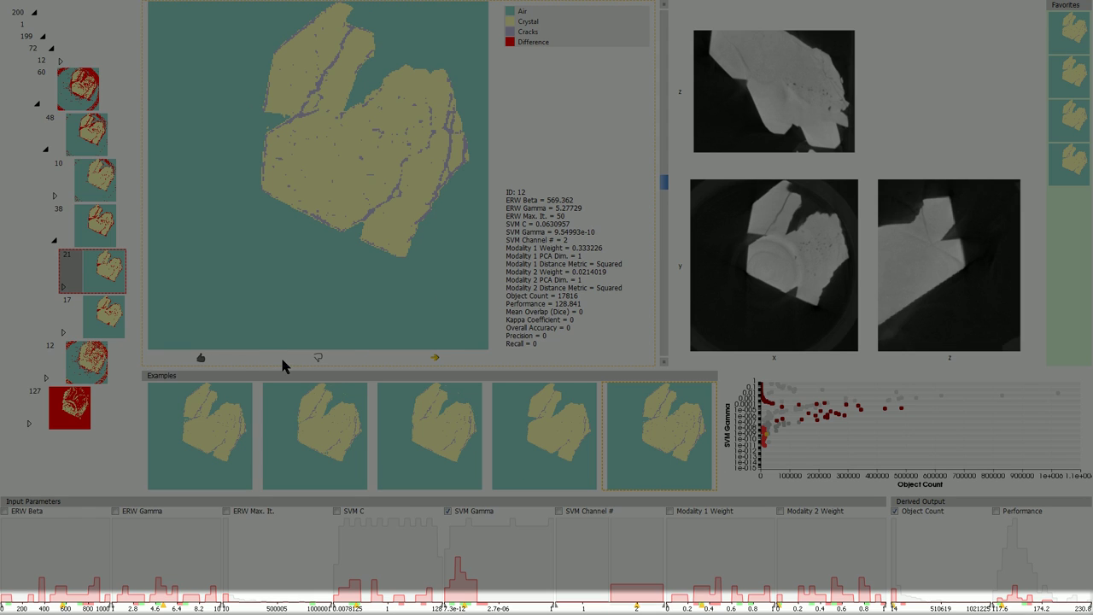